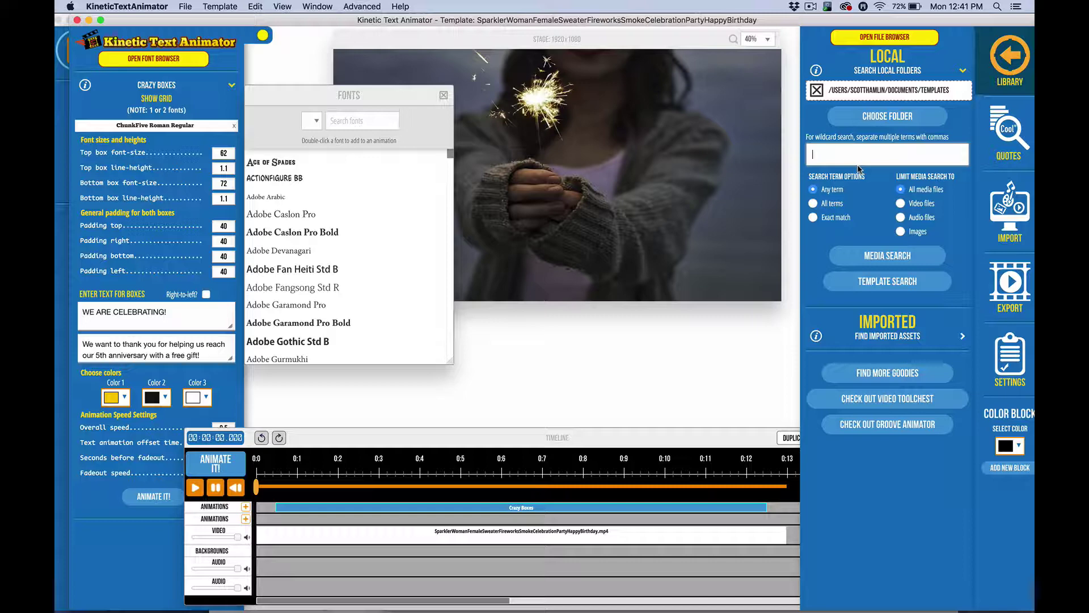
Search the local folder for all templates without a search term, browse the results and close them.
click(859, 285)
click(852, 280)
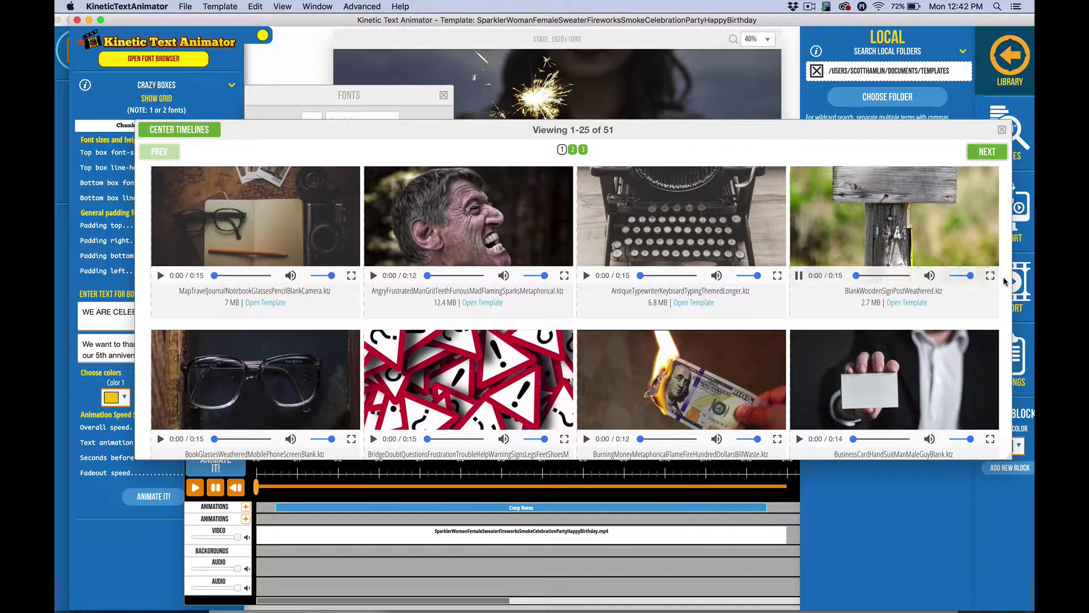
scroll(1004, 280, down, 5)
scroll(1004, 281, down, 5)
scroll(850, 256, up, 10)
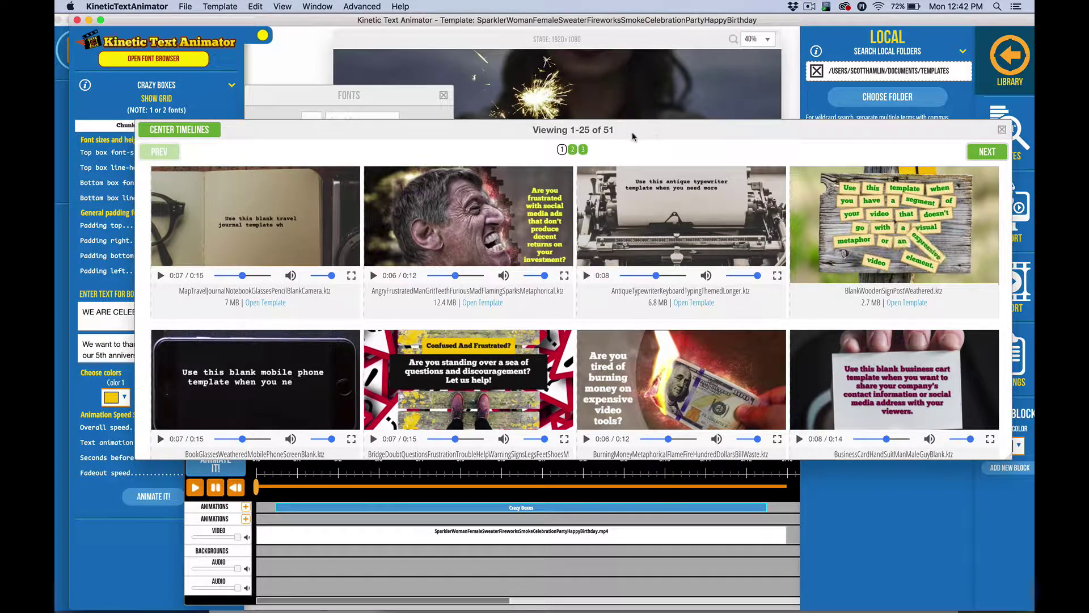
click(1001, 130)
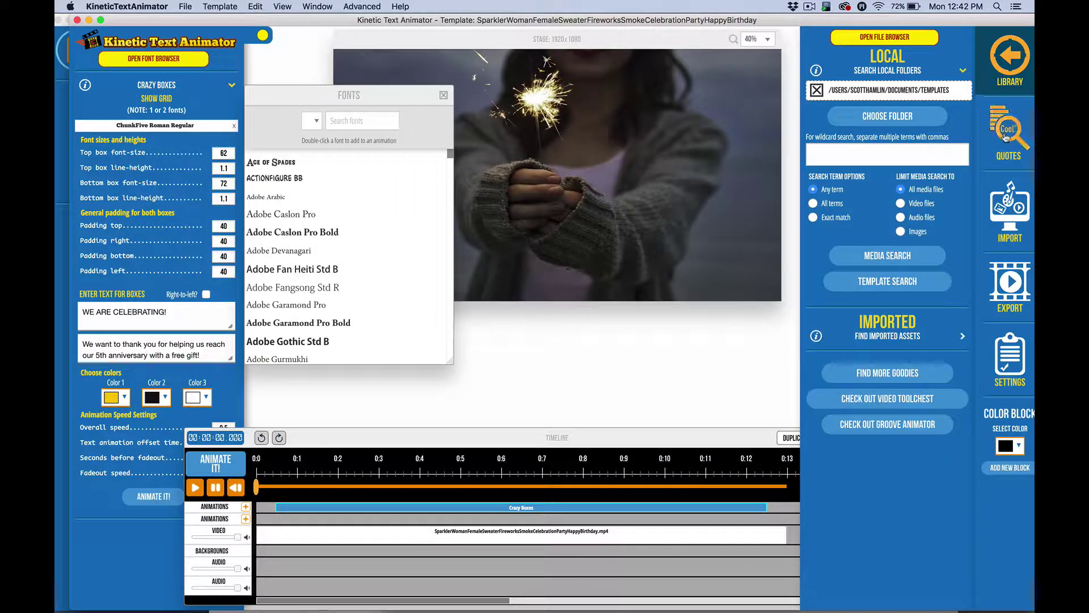
Search the local templates for "LADY" and close the results after viewing them.
click(826, 164)
text(LADY)
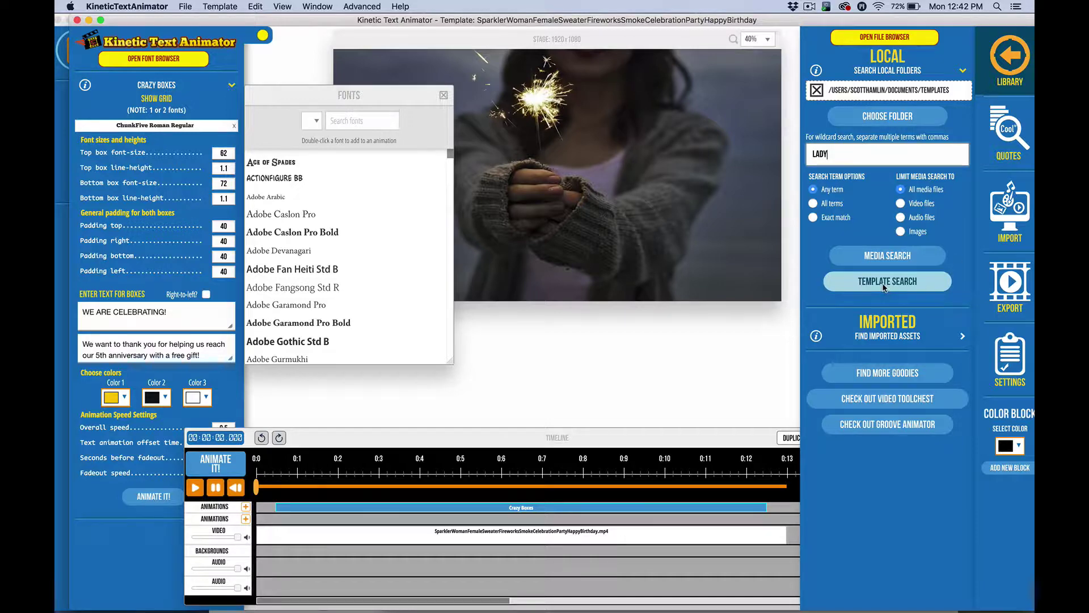
click(883, 284)
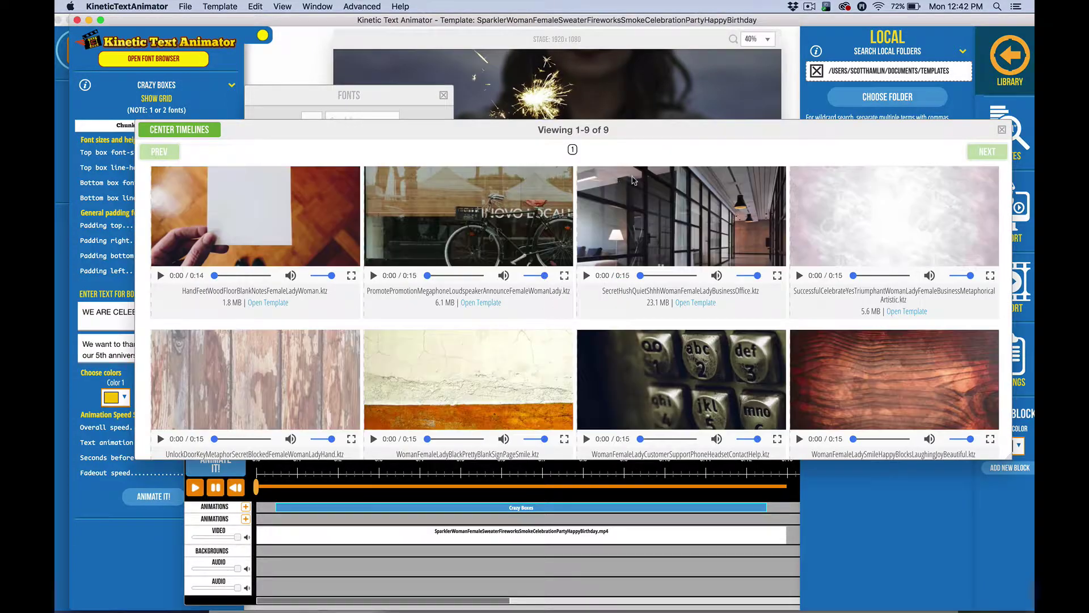
click(1003, 130)
Replace the search term with "GUY" and run a template search.
key(BackSpace)
key(BackSpace)
key(BackSpace)
key(BackSpace)
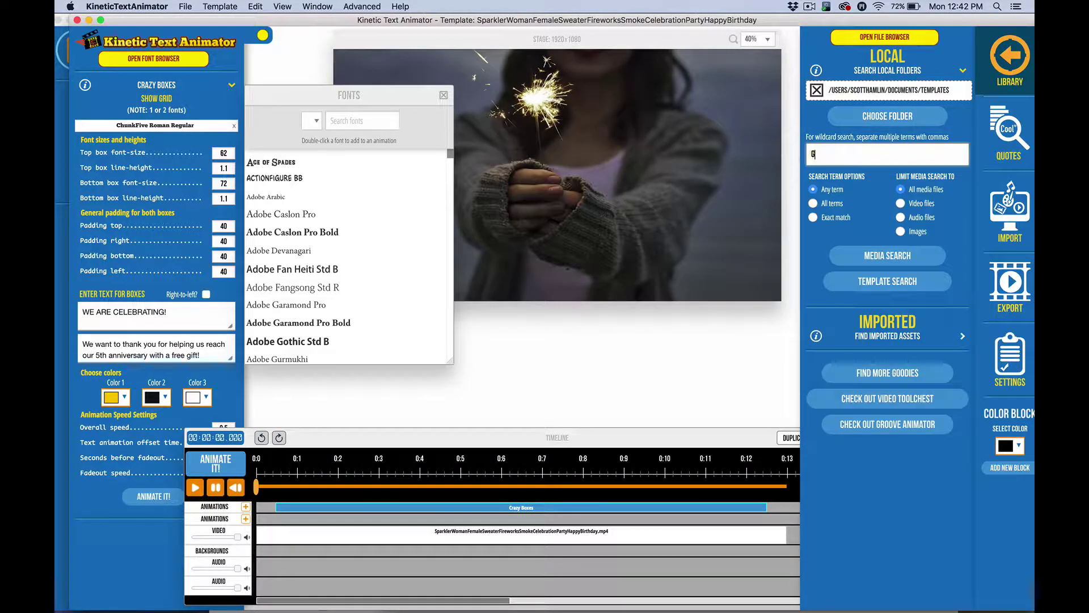
text(GUY)
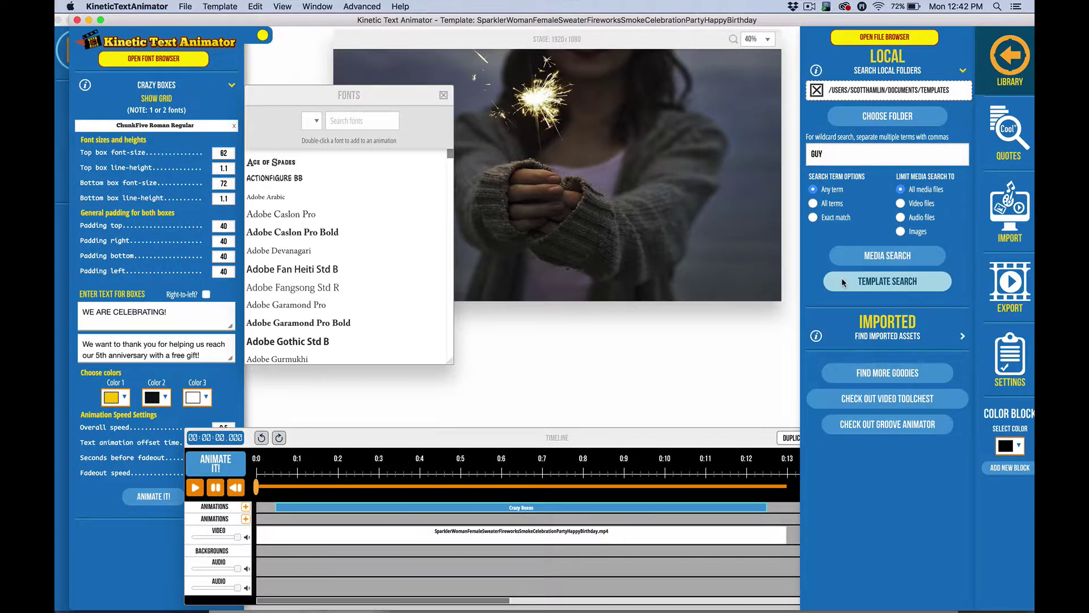
click(888, 281)
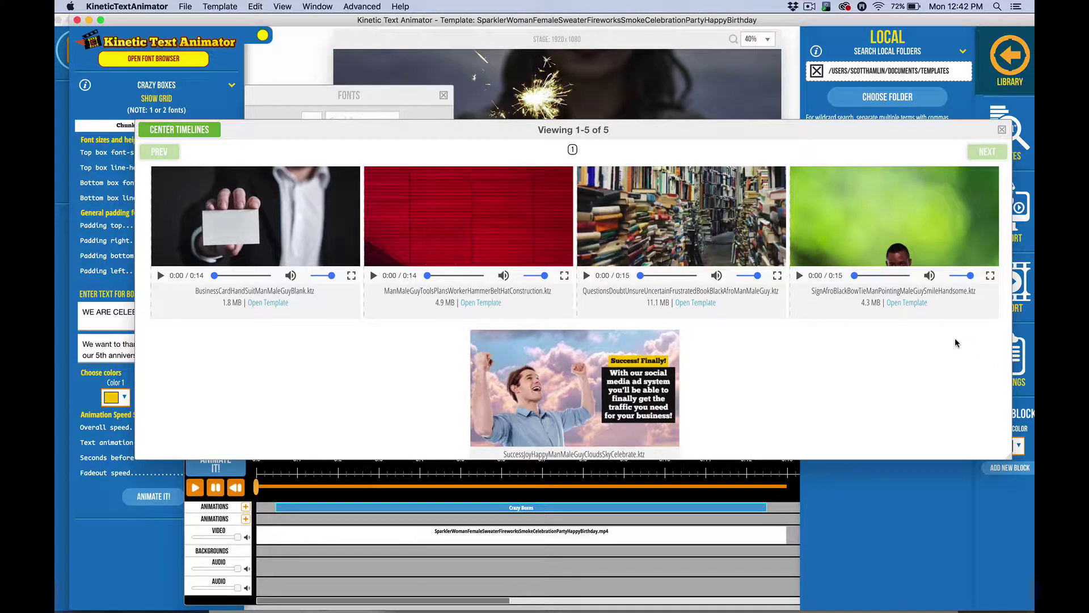
Preview the frustrated man among books and the bow-tie man with the sign templates, and close the results.
mouse_move(951, 292)
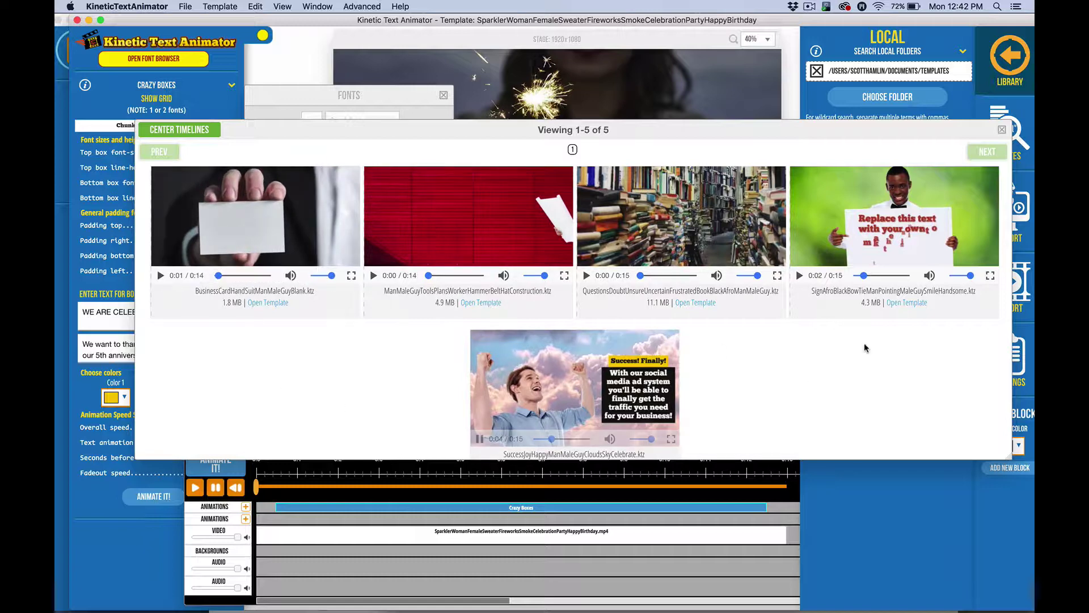
mouse_move(905, 198)
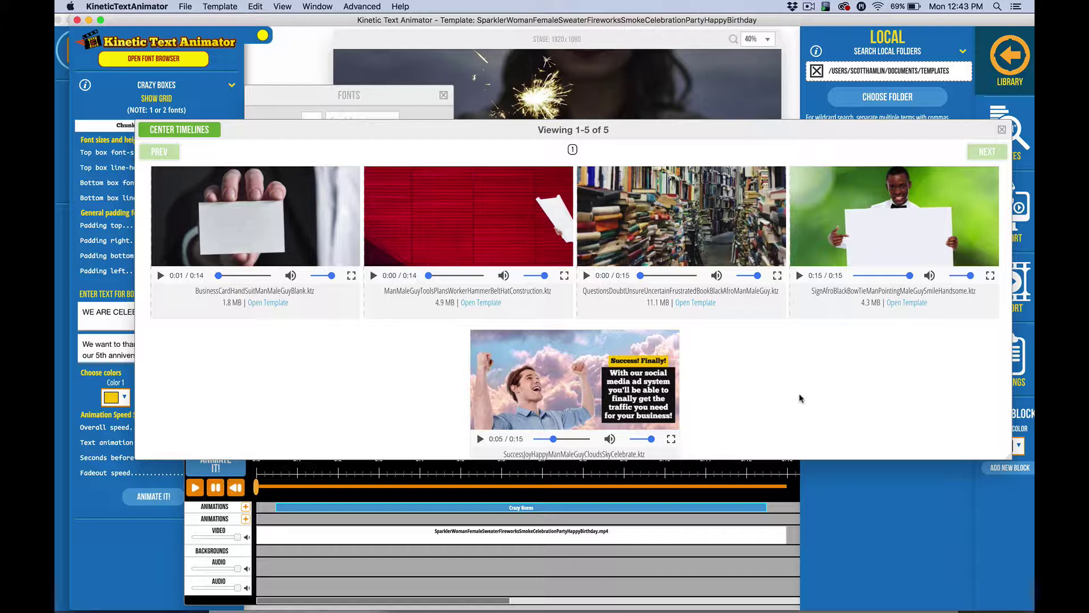
click(586, 275)
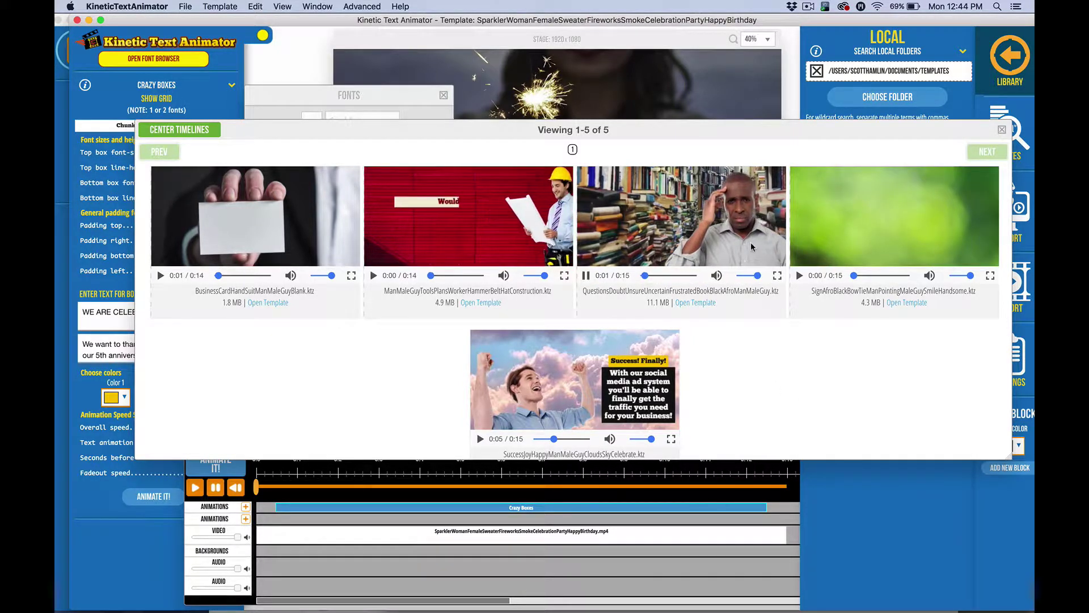
click(858, 250)
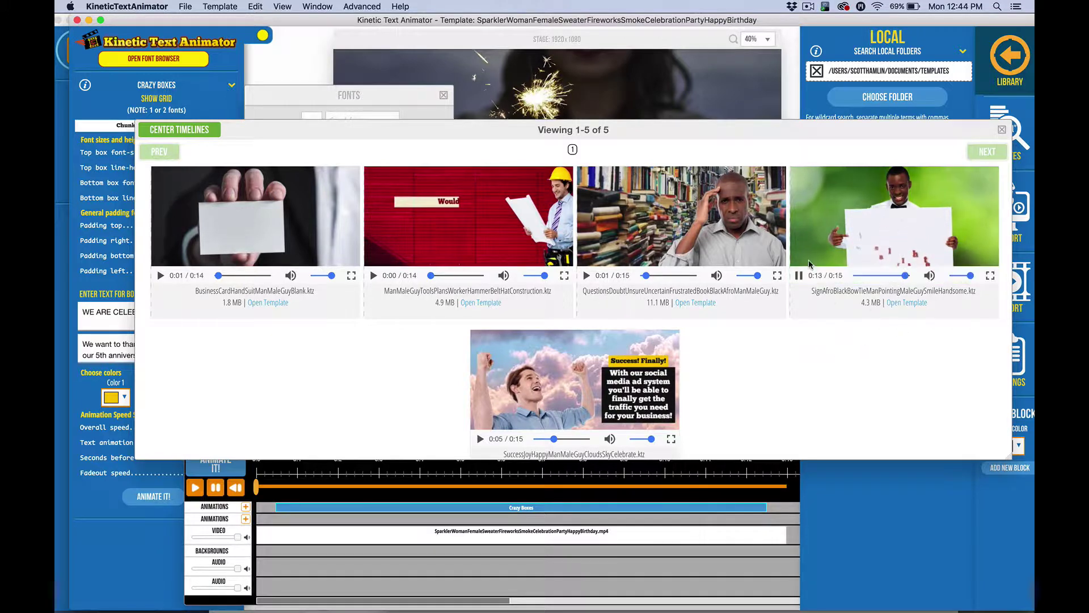
mouse_move(622, 299)
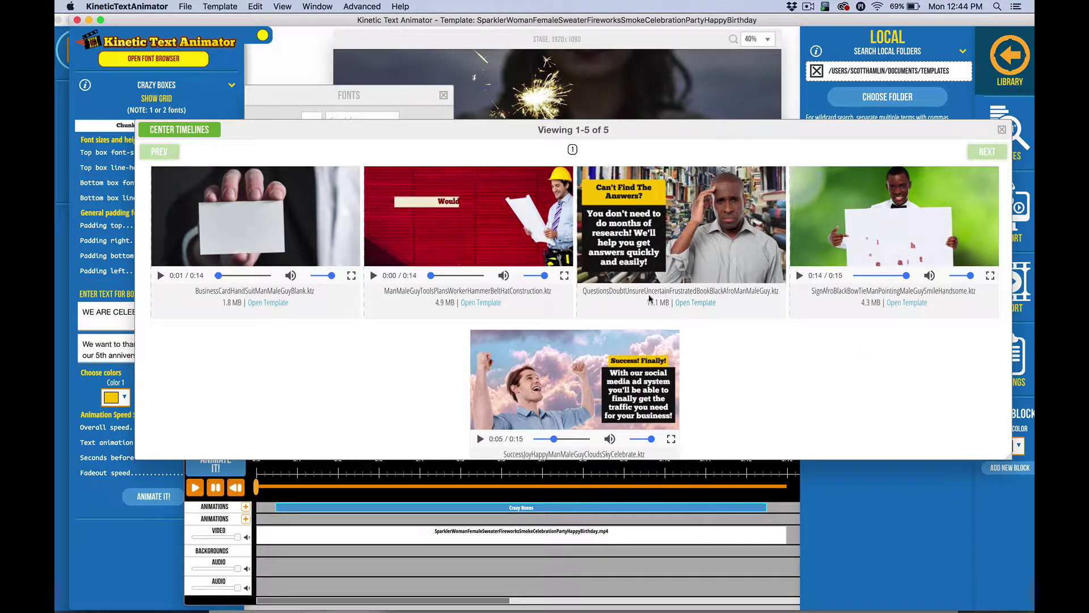
click(1002, 130)
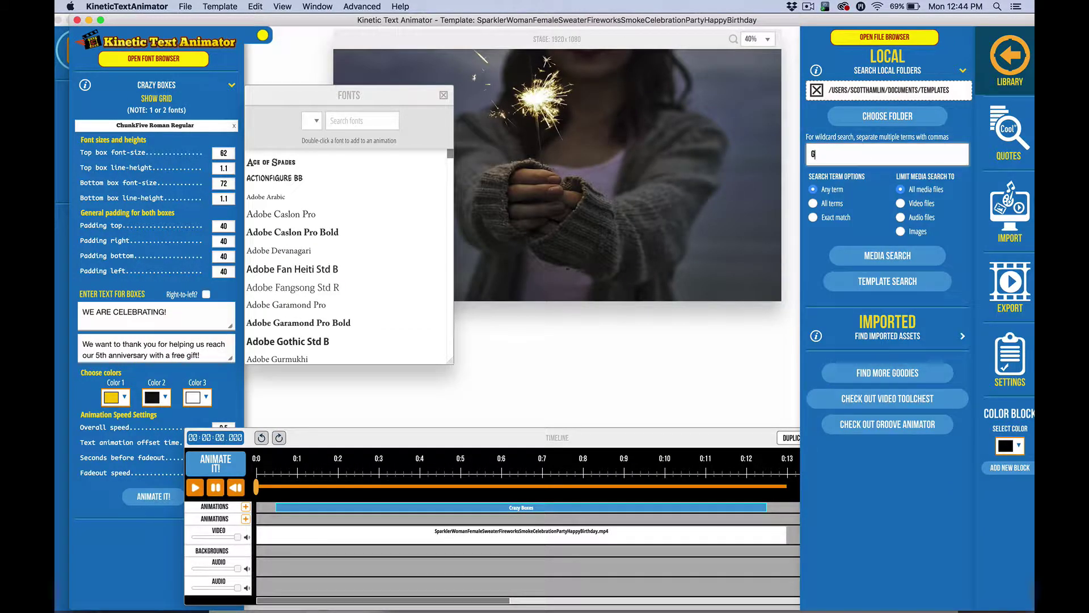
Search the local templates for the partial term "FRUST" and close the results after viewing them.
key(BackSpace)
text(FURS)
key(BackSpace)
key(BackSpace)
key(BackSpace)
text(RUST)
click(841, 283)
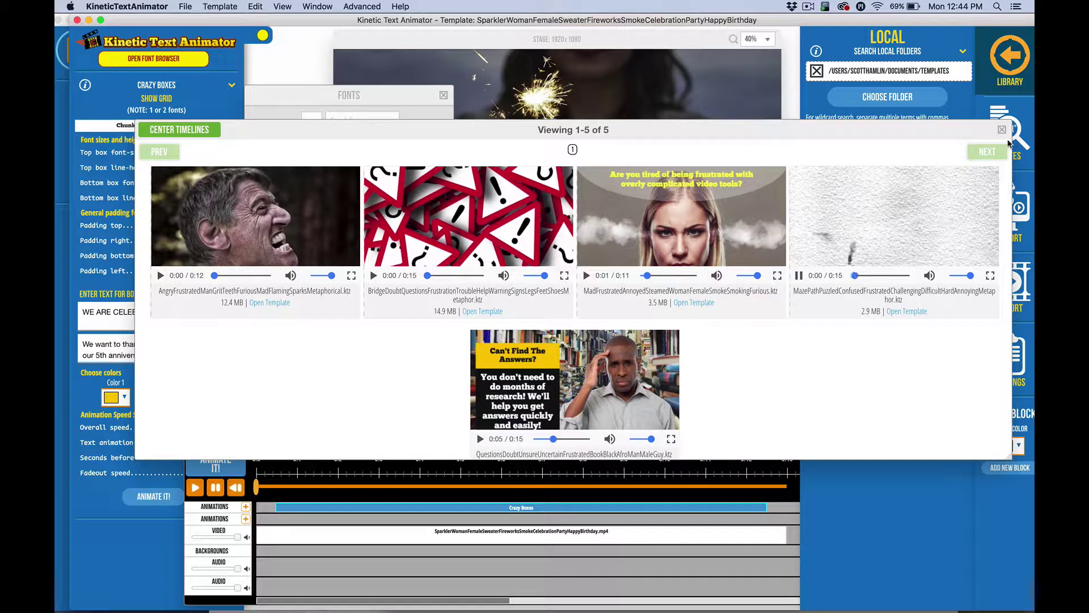
key(Escape)
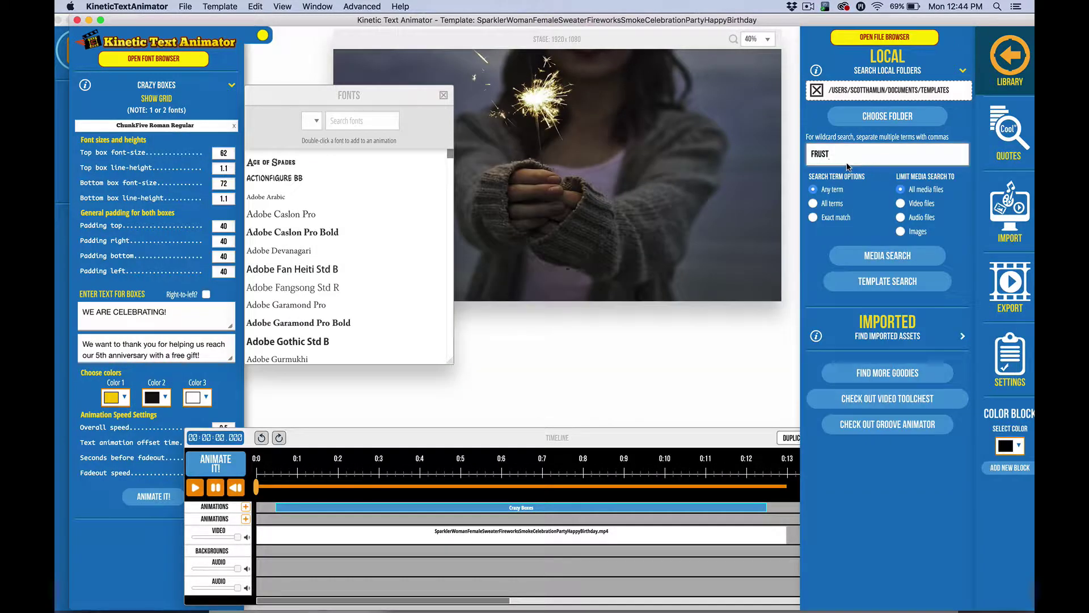
Replace the search term with "MAN", run a template search, browse the results and close them.
text(MAN)
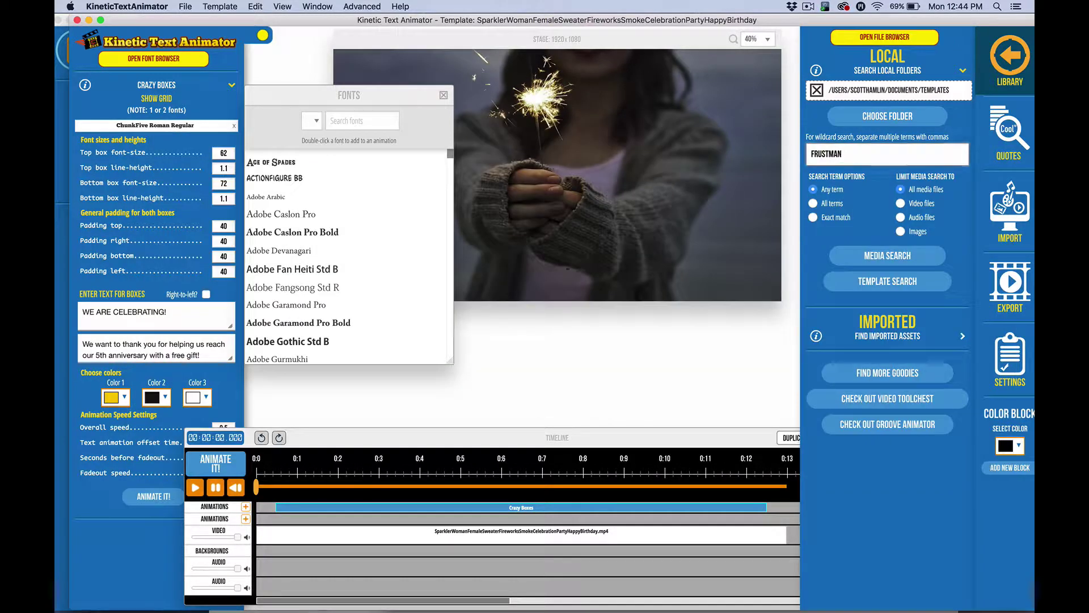
key(BackSpace)
key(BackSpace)
key(BackSpace)
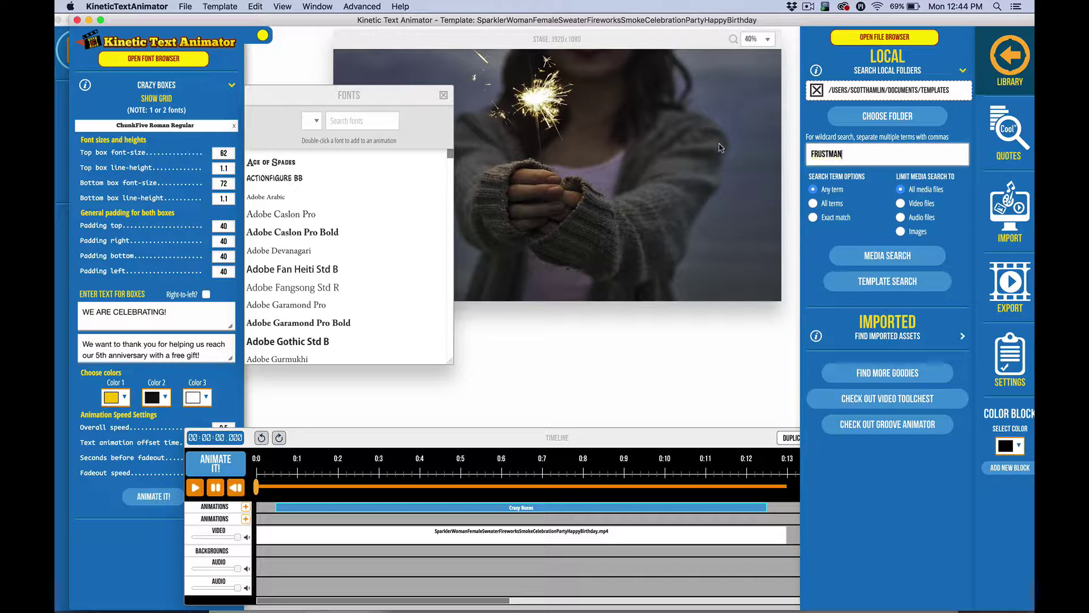
key(BackSpace)
text(MAN)
click(847, 283)
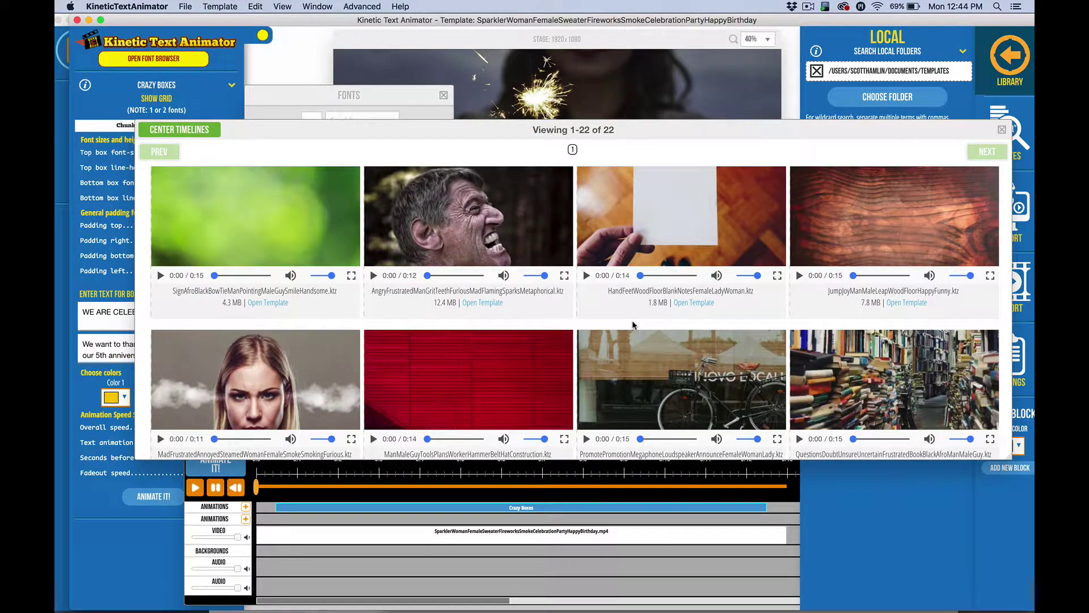
scroll(632, 320, down, 3)
scroll(826, 364, up, 3)
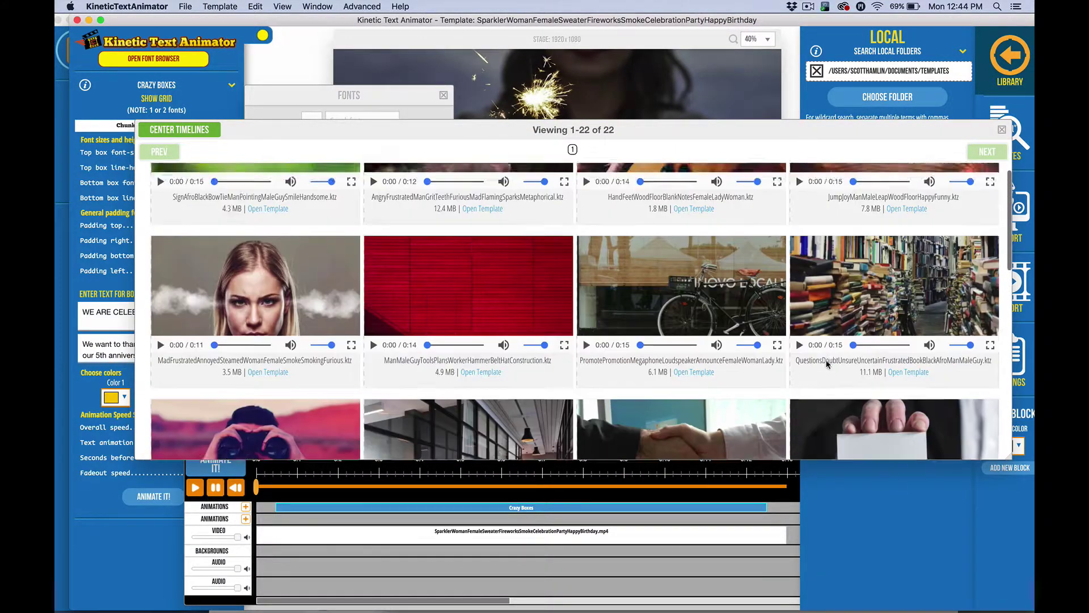
click(1002, 130)
Search the local templates for the partial term "CELEB" and close the results after viewing them.
click(834, 159)
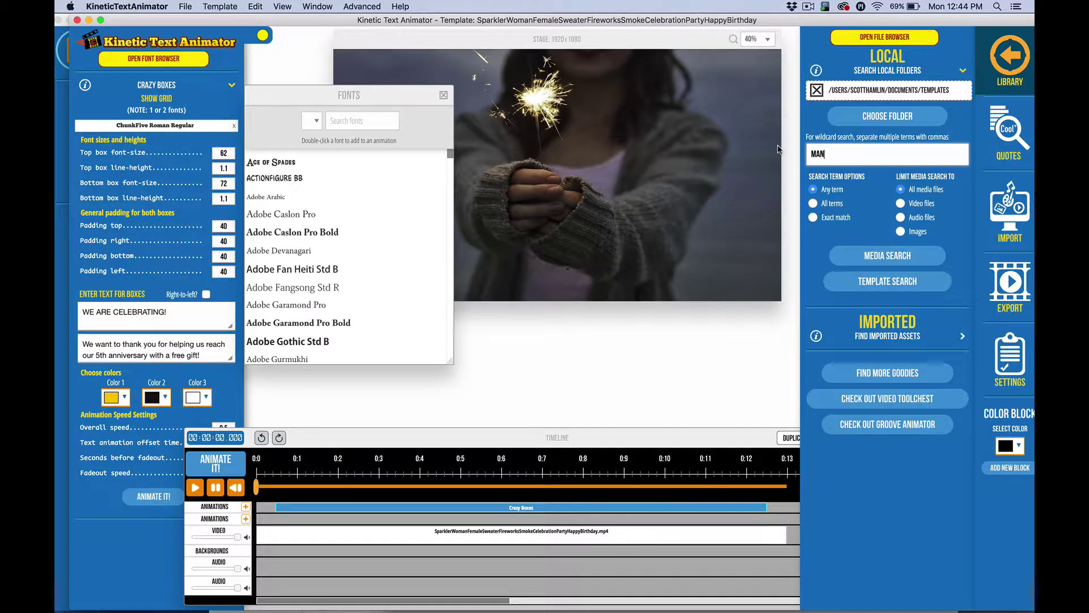
key(BackSpace)
key(BackSpace)
key(BackSpace)
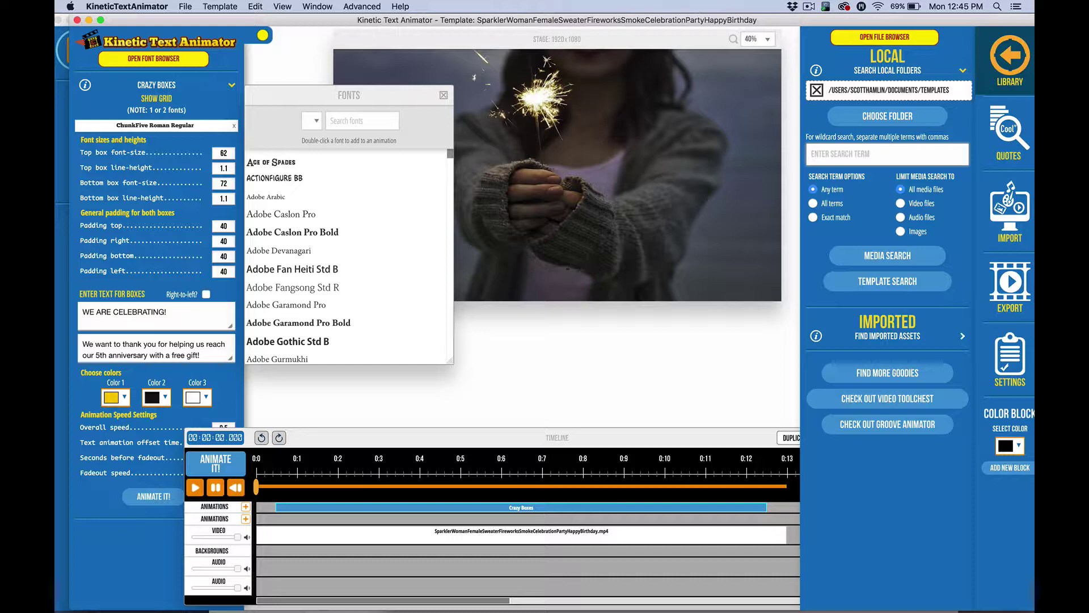
text(CELEB)
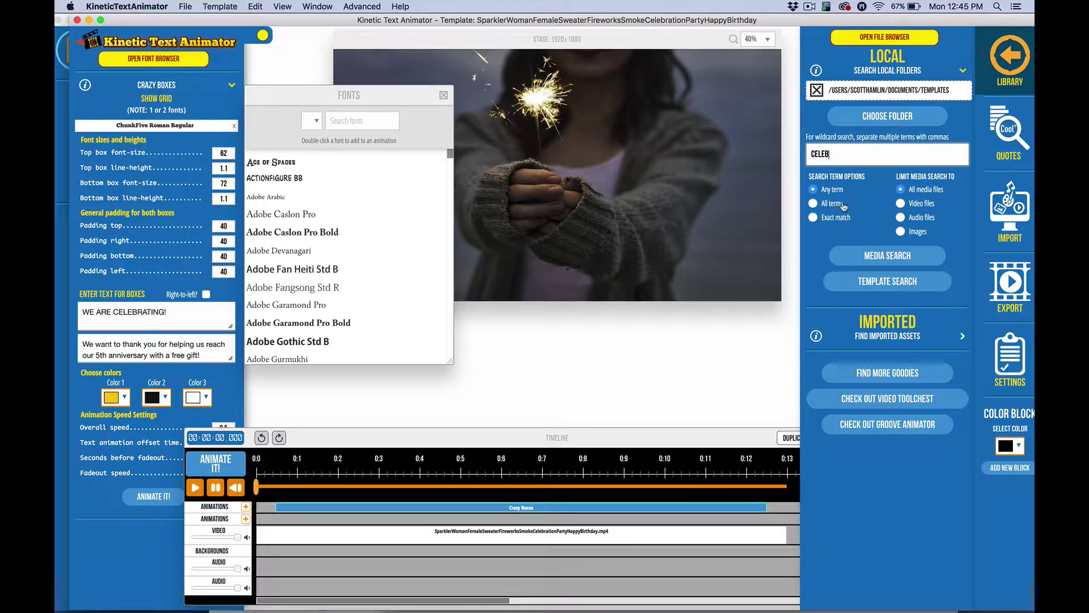
click(849, 286)
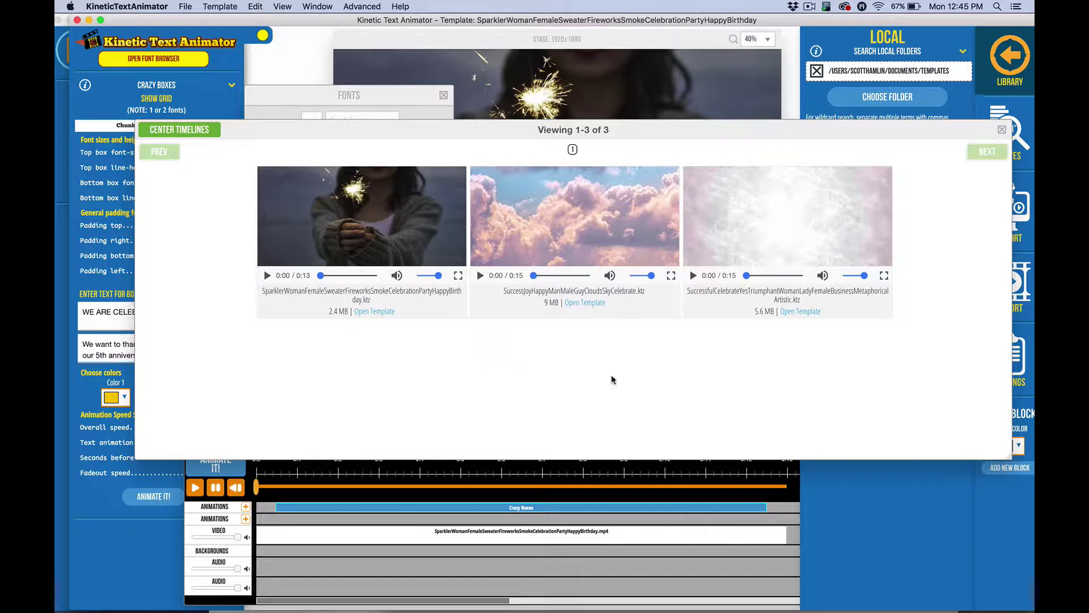
click(1002, 129)
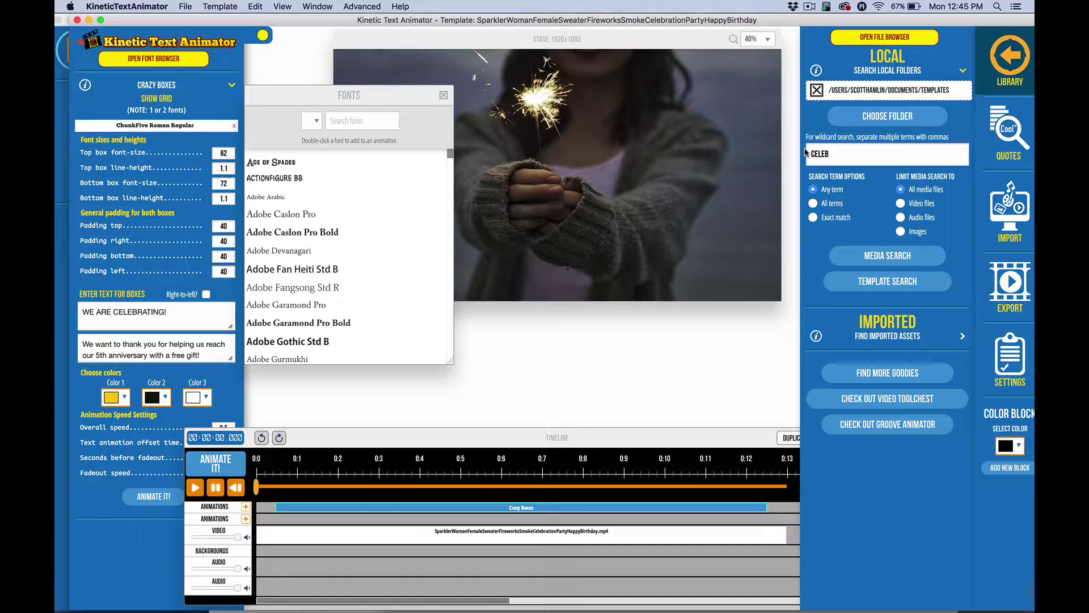
Extend the search term to "CELEBRA", run the template search and close the results.
click(843, 155)
text(R)
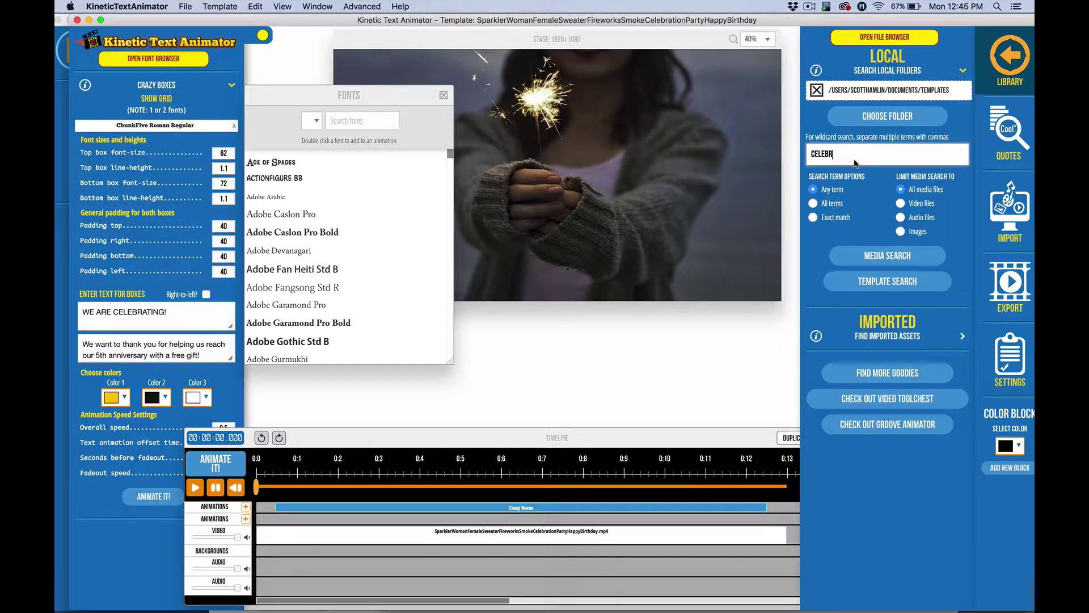
text(A)
click(851, 285)
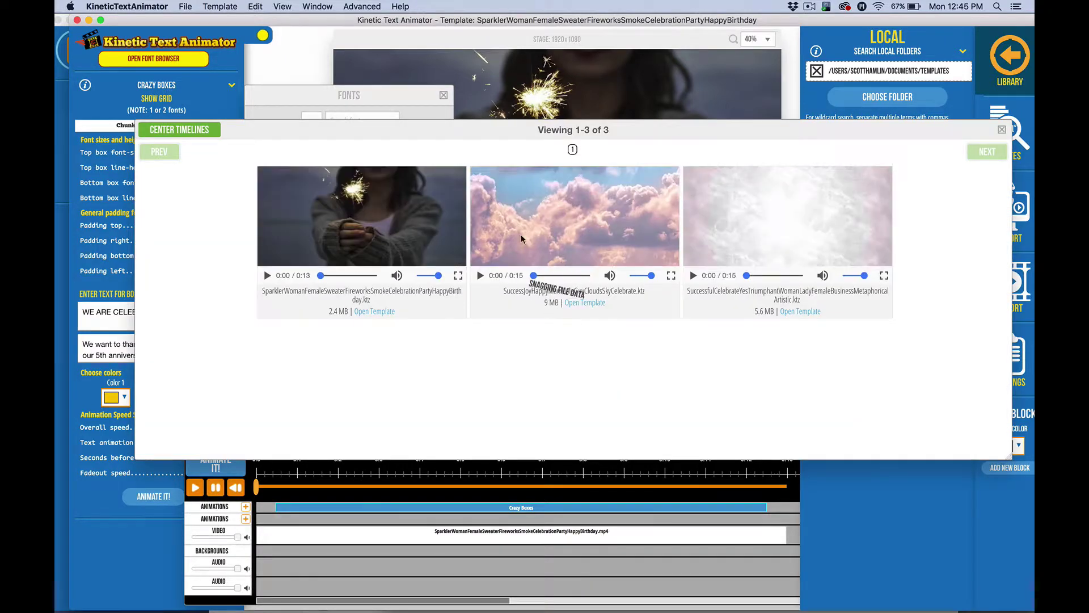
click(1002, 130)
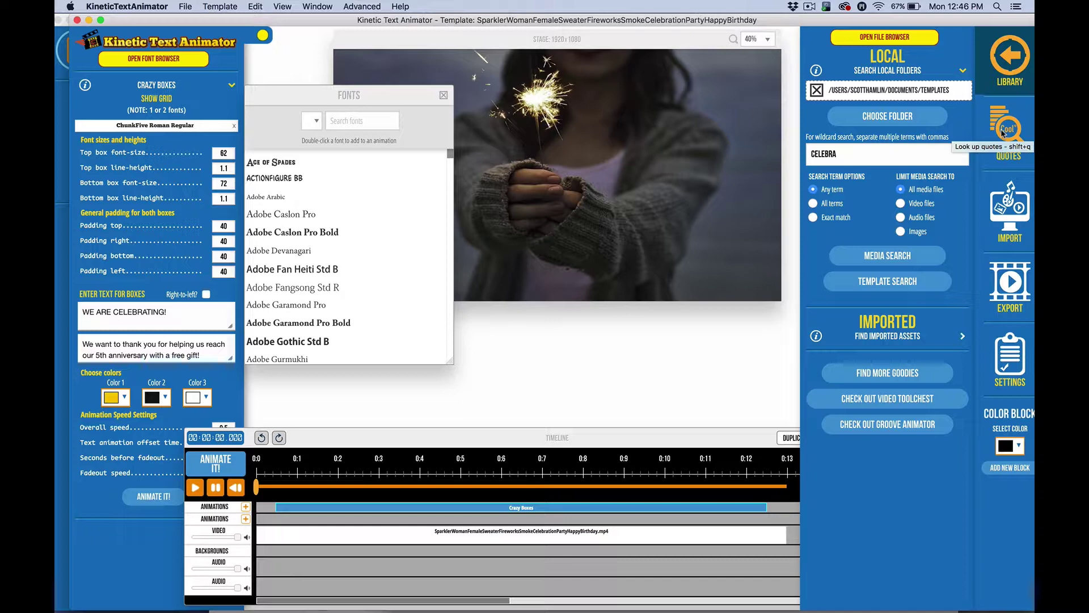
Run the "CELEBRA" template search again and preview the sparkler, cloud-sky success and triumphant businesswoman templates.
click(847, 280)
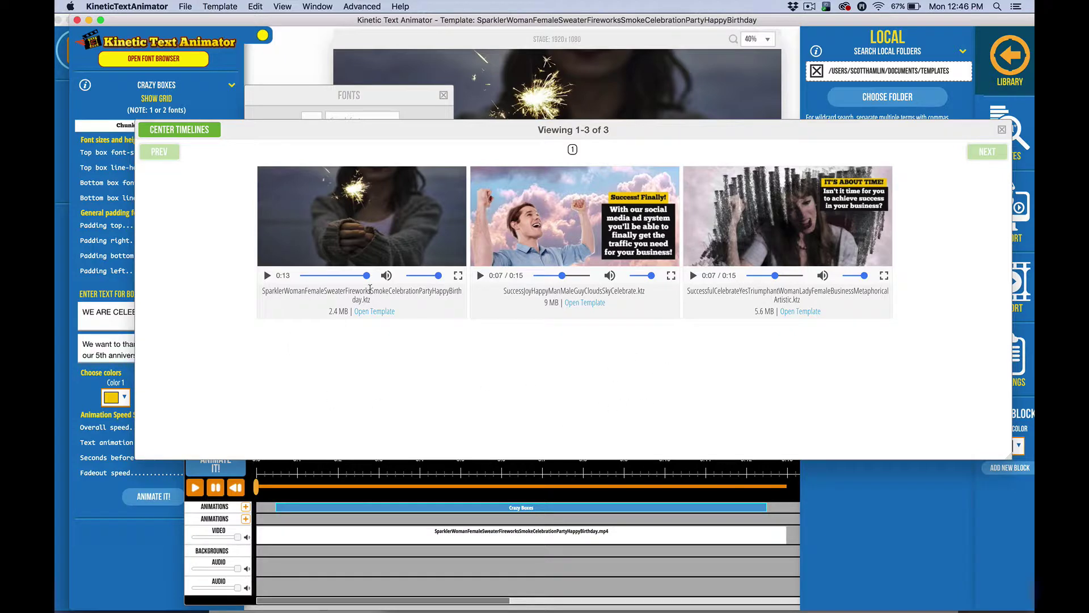
mouse_move(335, 279)
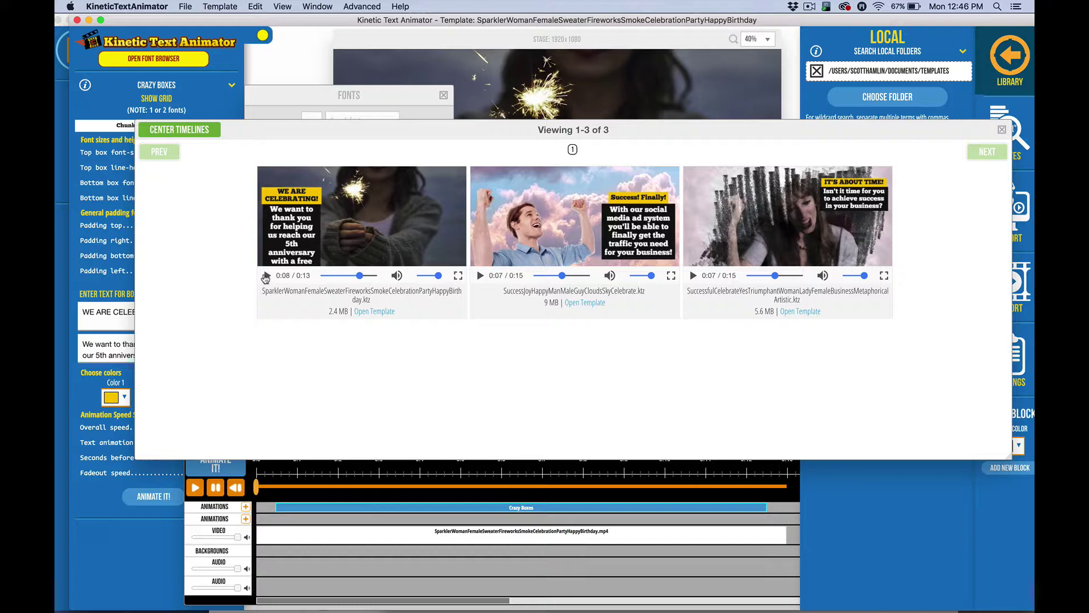
click(265, 278)
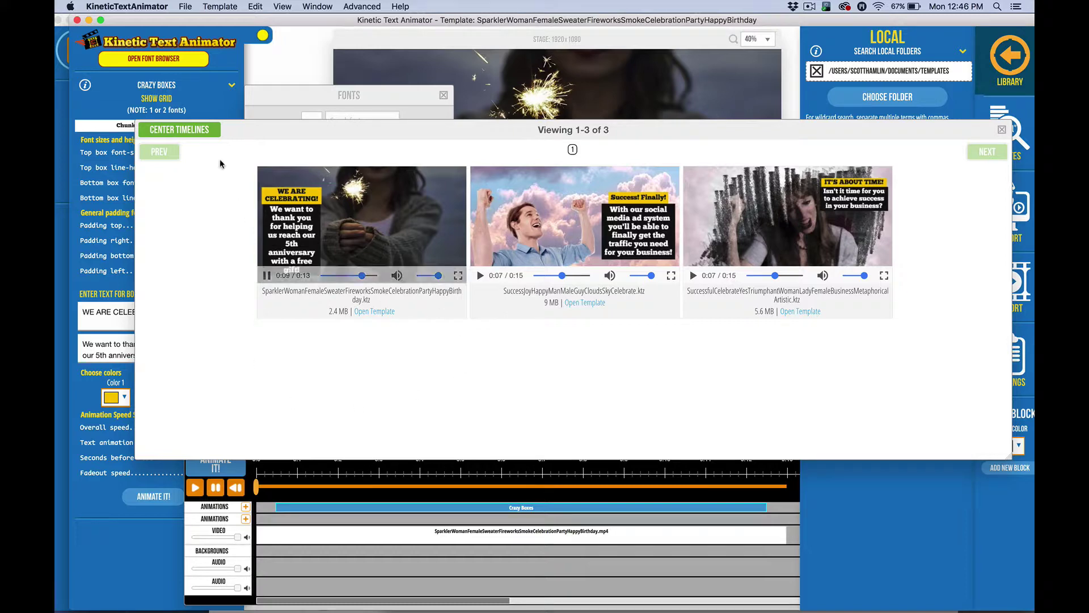
click(567, 227)
click(765, 219)
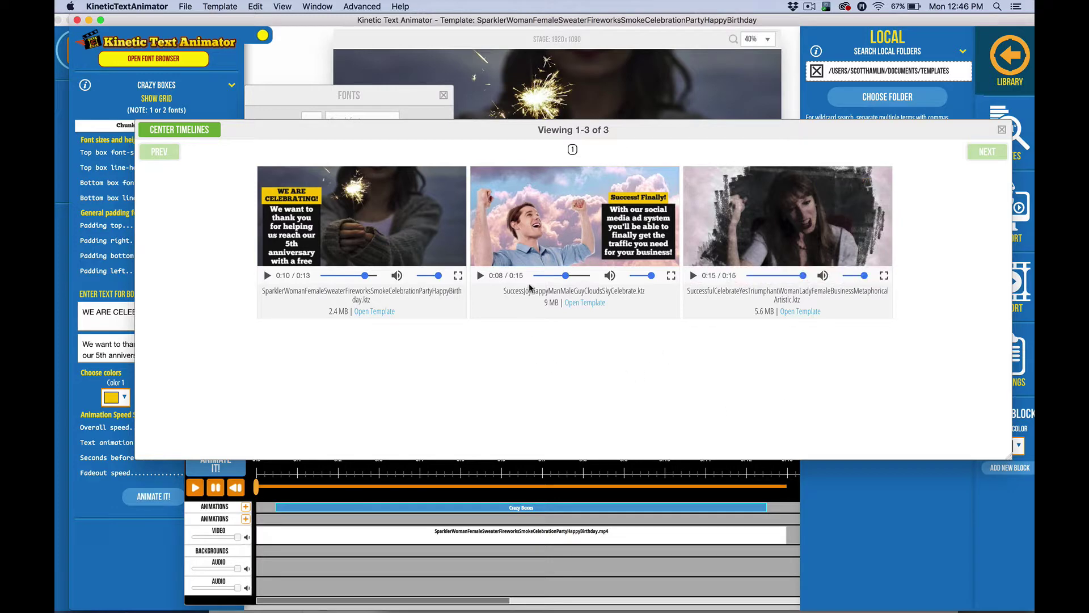
click(480, 275)
click(266, 275)
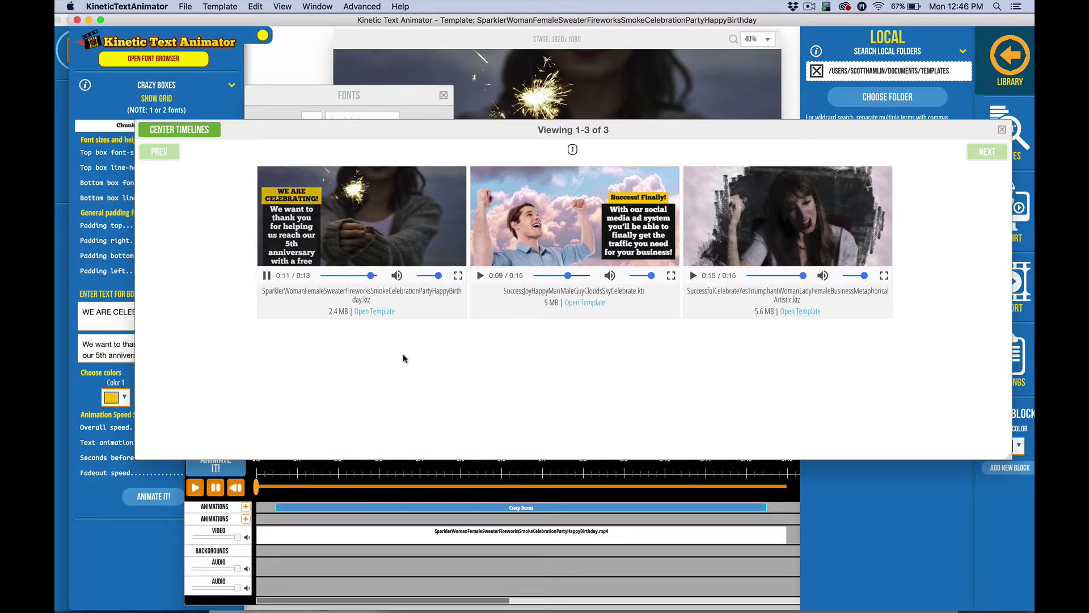
click(693, 275)
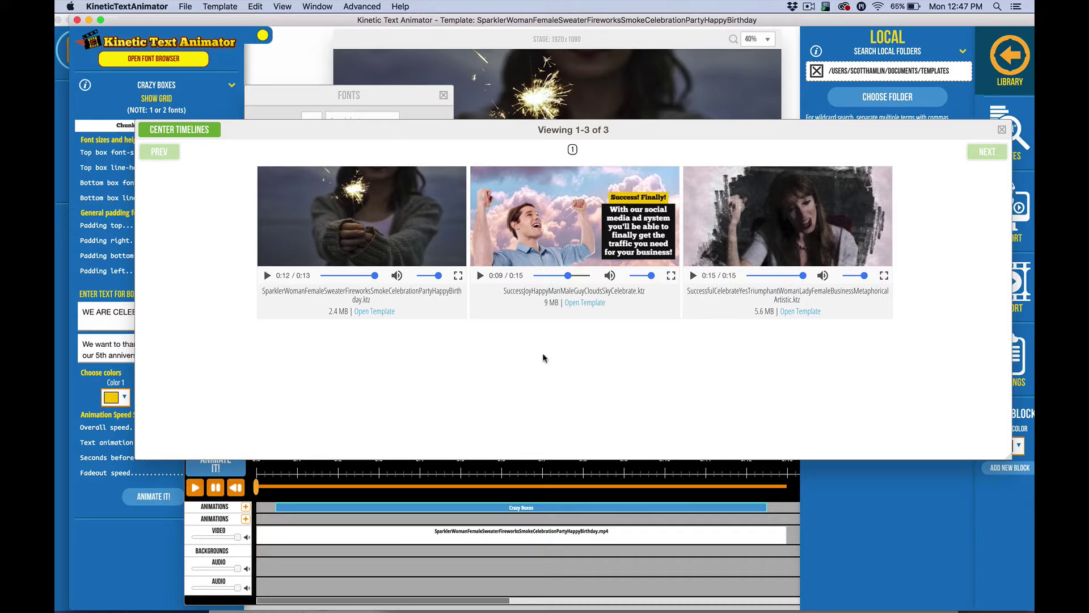
click(479, 275)
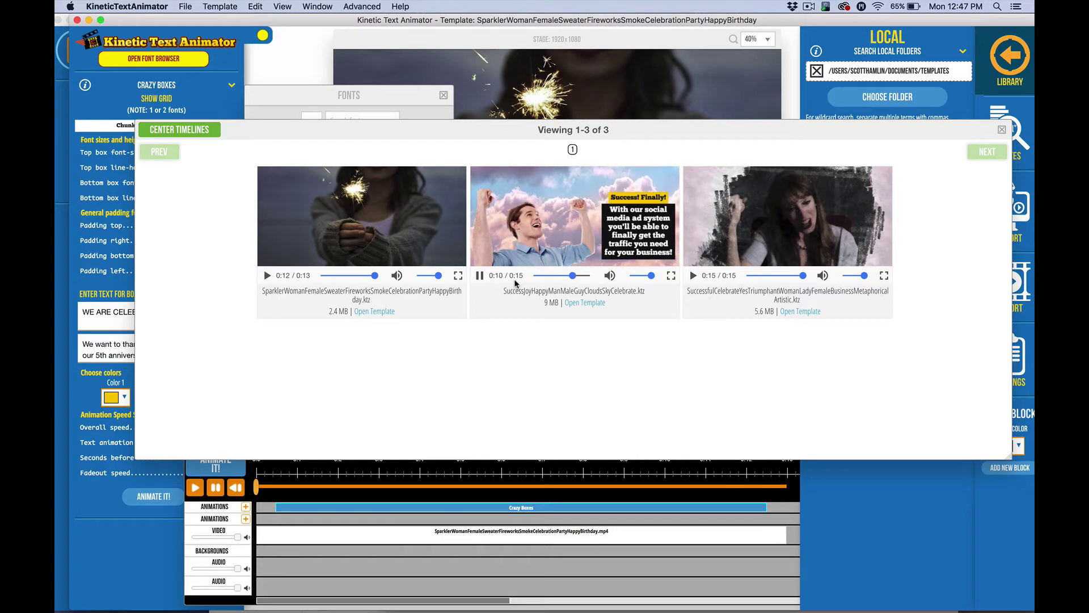